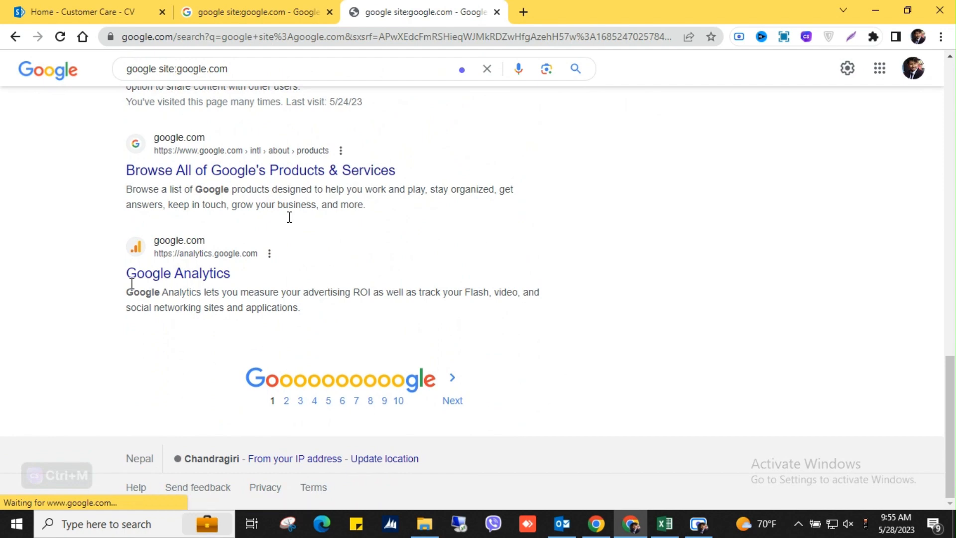
- Open a new Notepad document, write the note "press ctrl+P" in it and minimize it
scroll(209, 330, "up", 15)
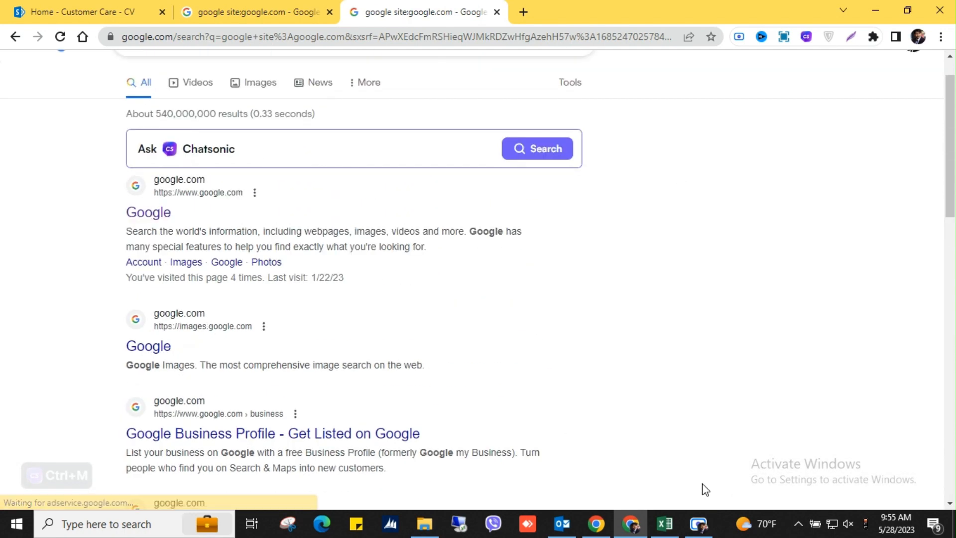
key("super+r")
type("notepad")
key("Return")
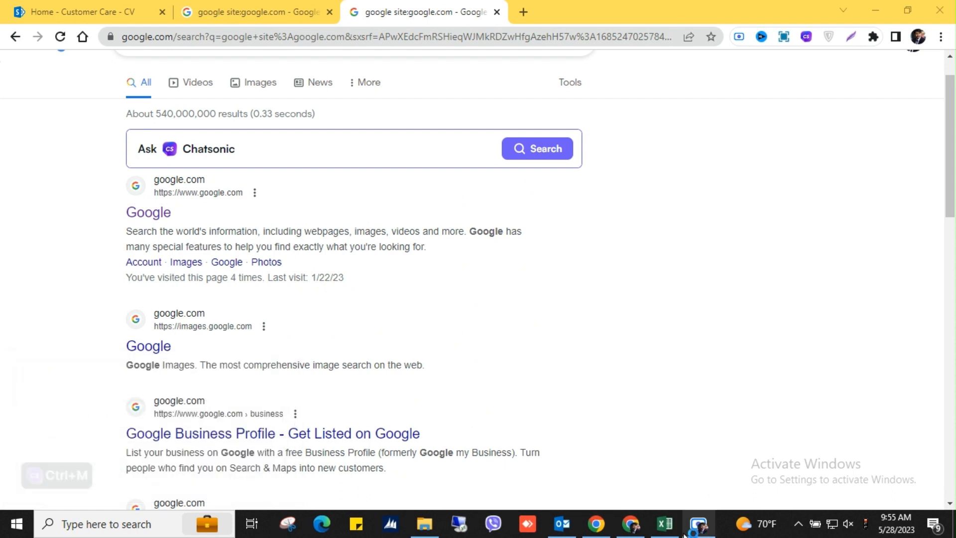
mouse_move(685, 534)
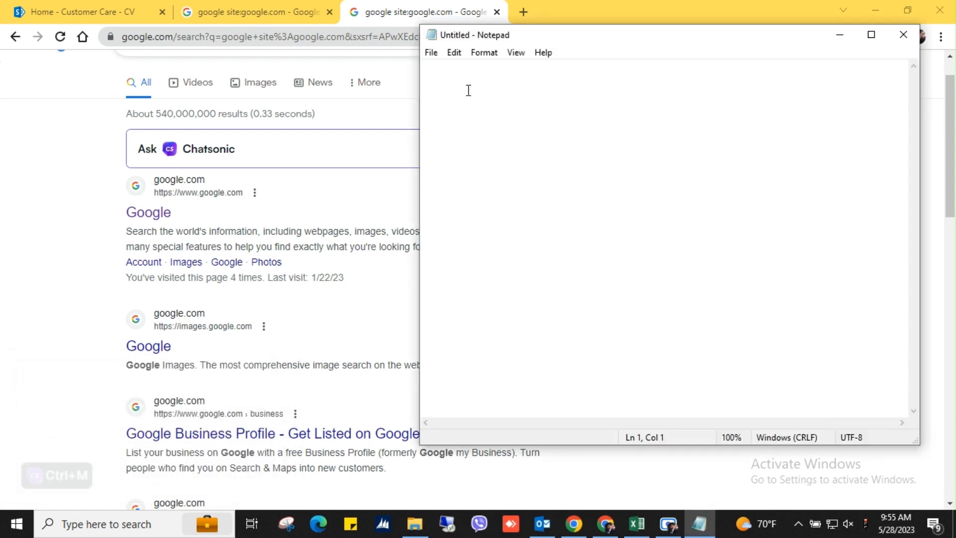
type("press ctrl")
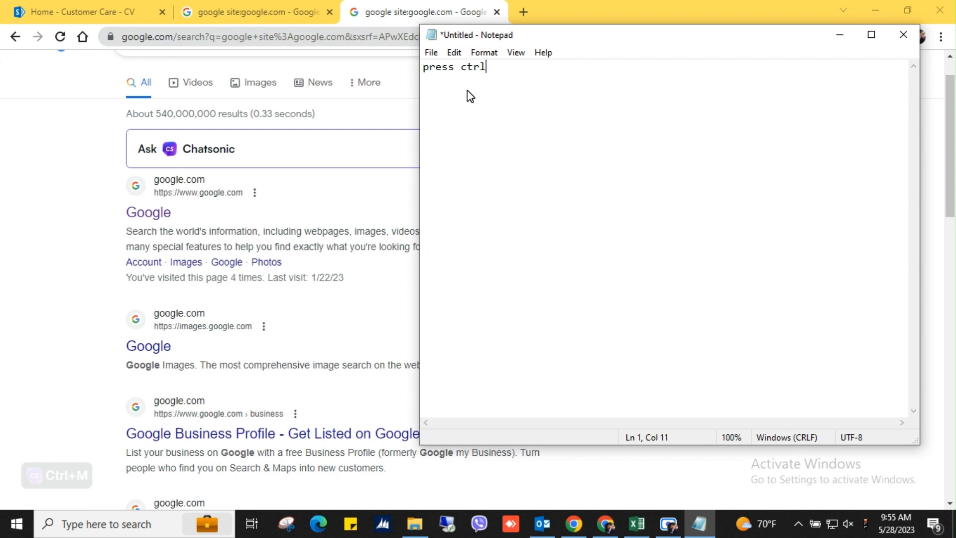
type("+P")
left_click(840, 34)
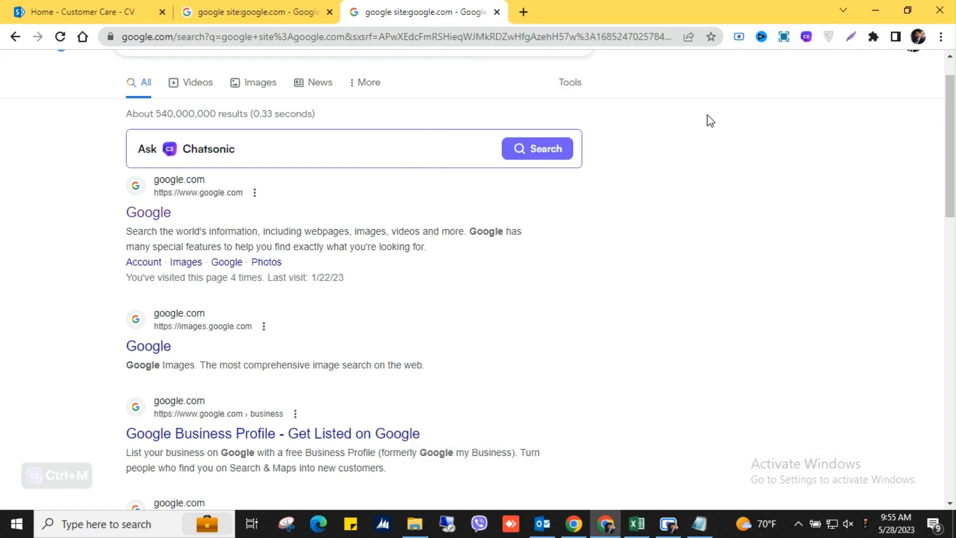
- Preview the printed pages of the Google search results and close the print dialog without saving
key("ctrl+p")
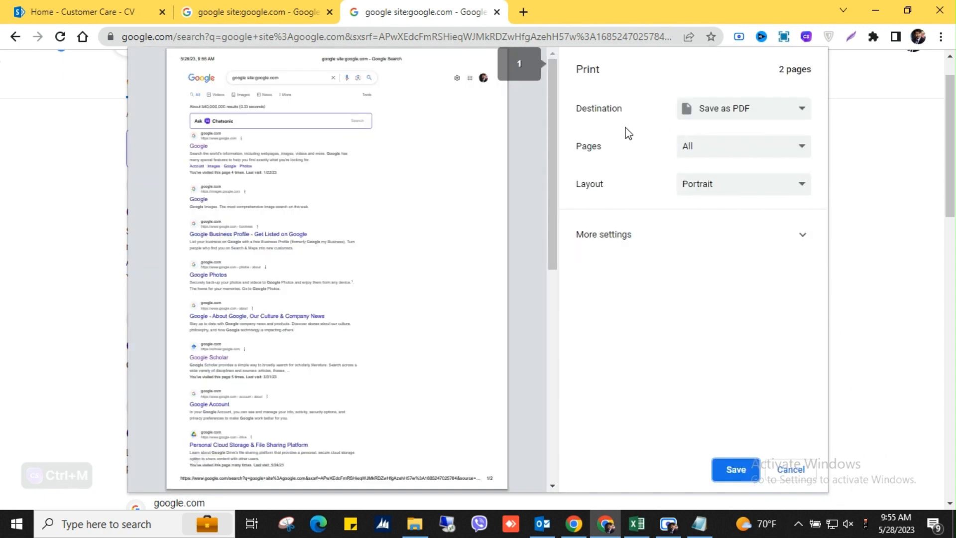
scroll(391, 176, "down", 10)
scroll(391, 177, "up", 10)
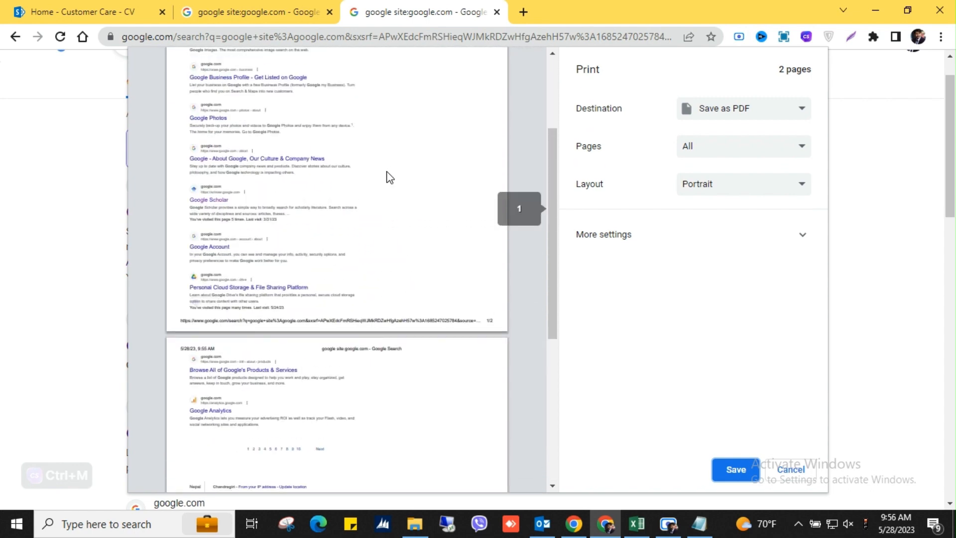
left_click(792, 471)
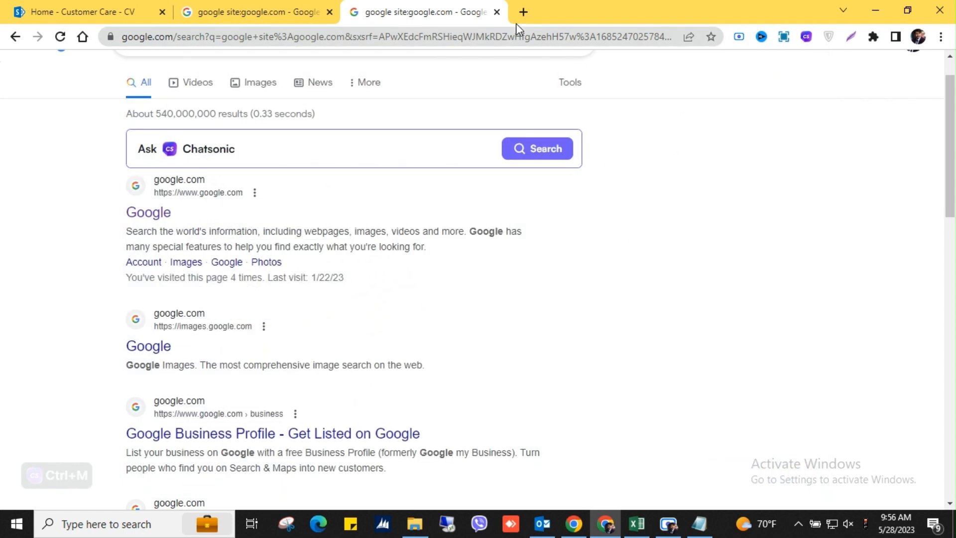
- Open the Google Scholar result from the search results
scroll(256, 313, "down", 7)
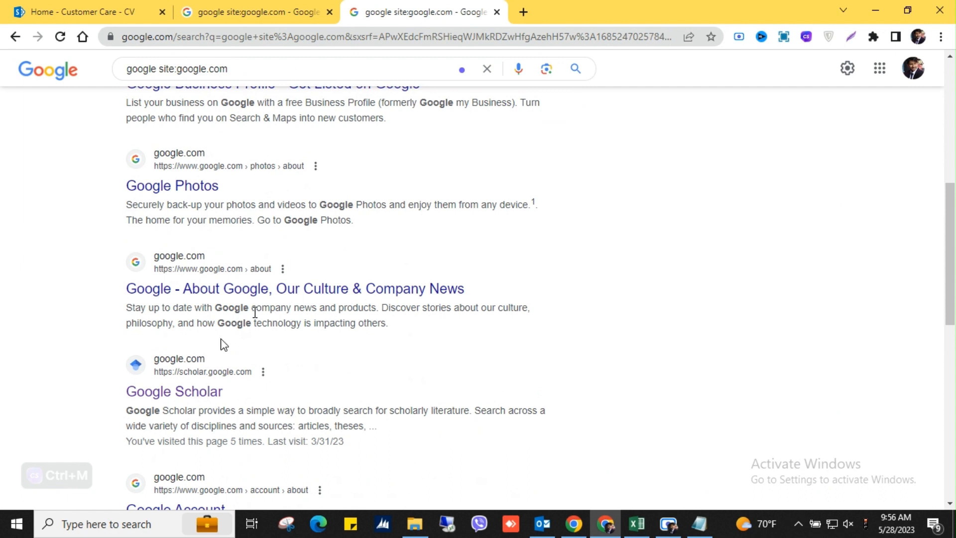
left_click(203, 396)
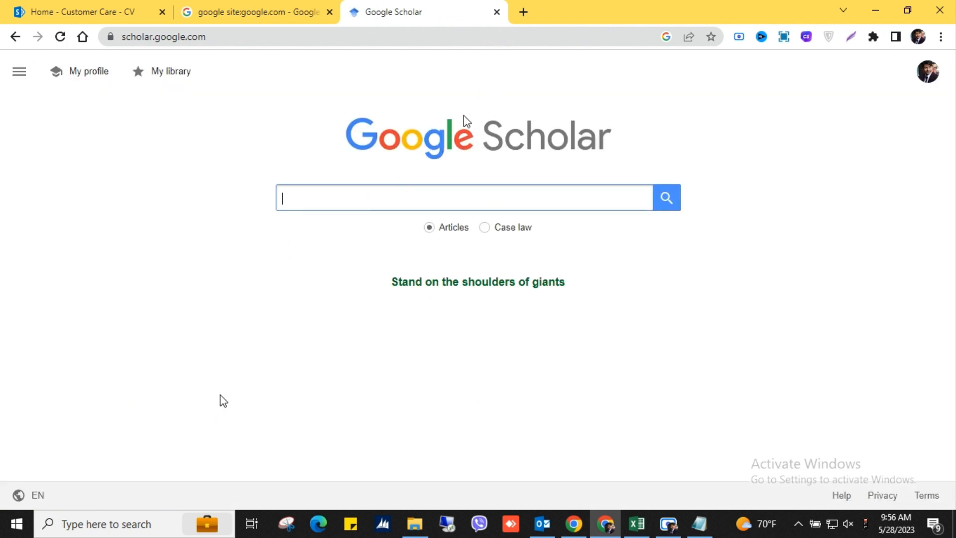
- Search for "online khabar" in a new browser tab and open the Online Khabar news portal
key("ctrl+t")
type("online khabar")
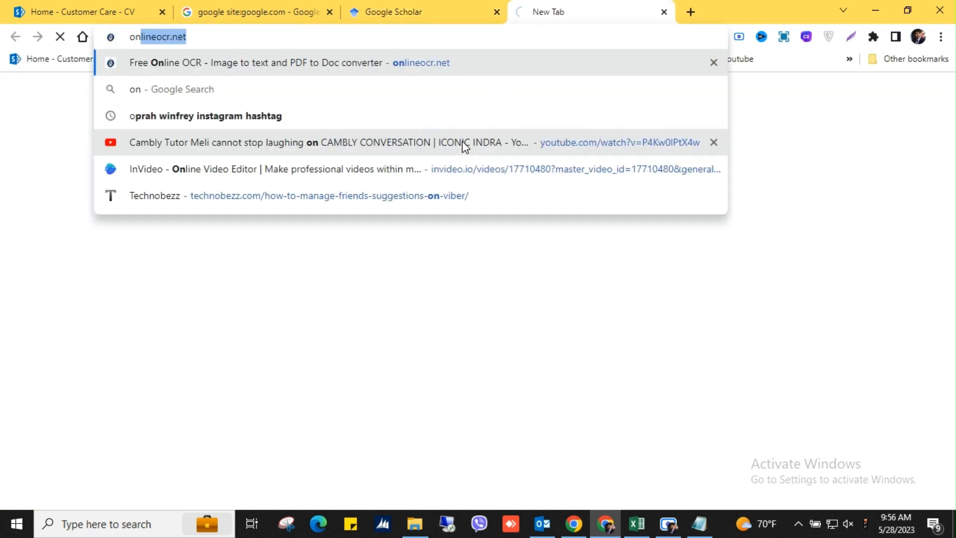
key("Return")
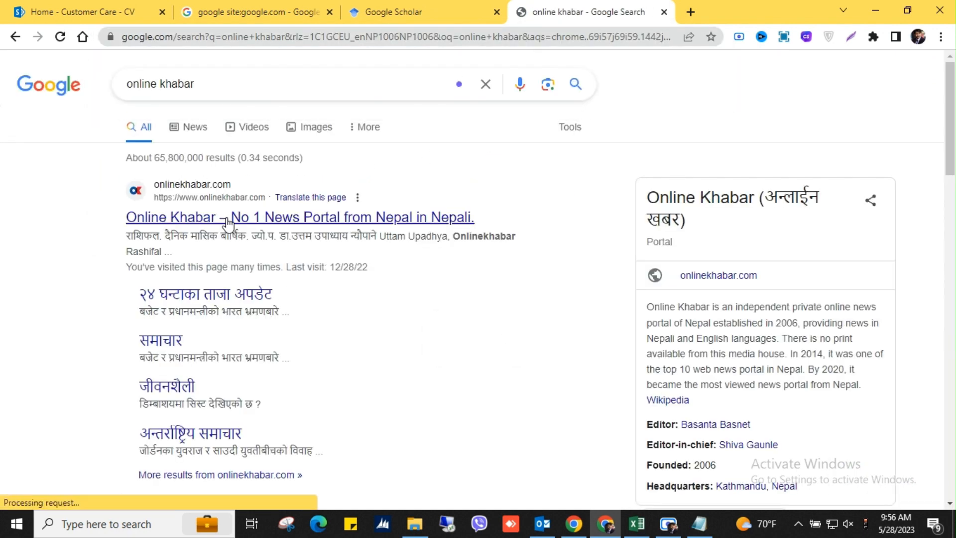
left_click(234, 225)
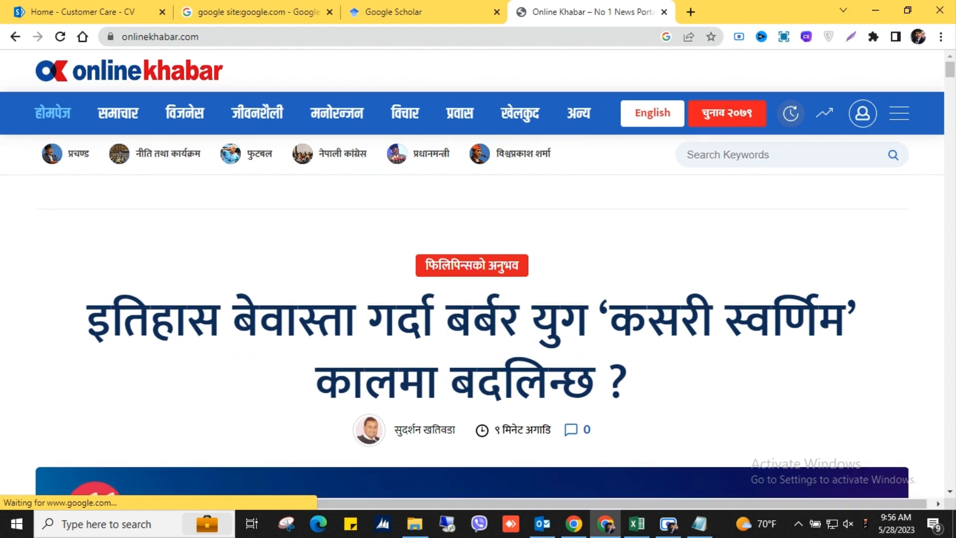
scroll(232, 218, "down", 15)
scroll(232, 217, "down", 5)
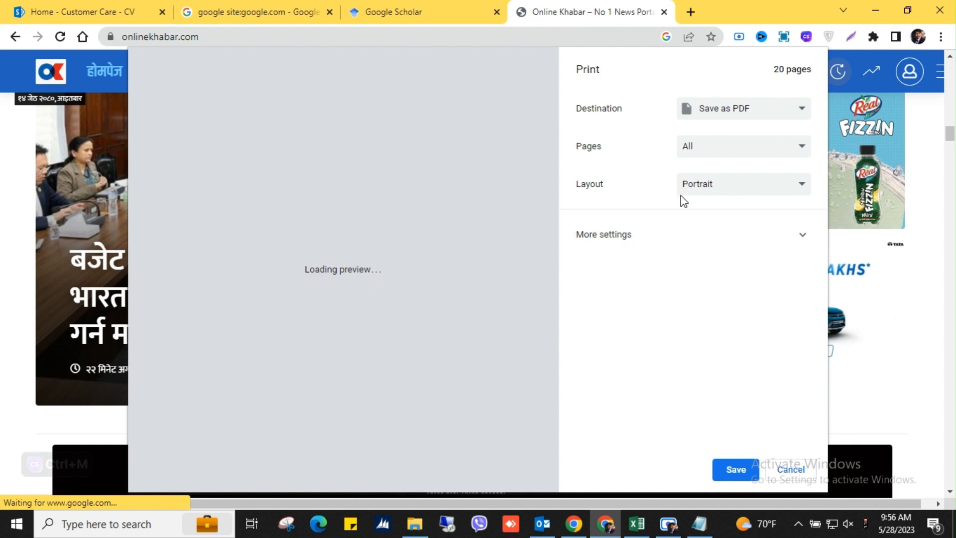
double_click(850, 38)
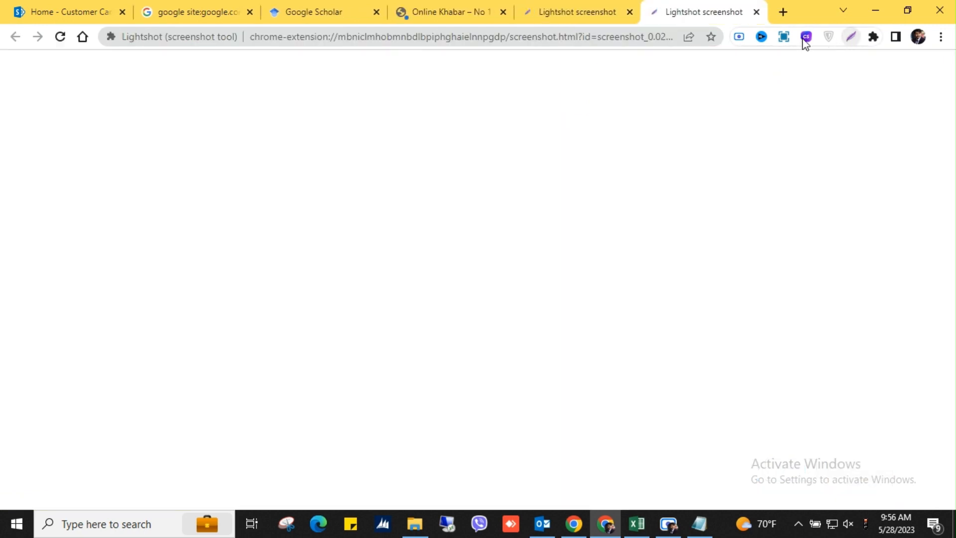
left_click(630, 12)
left_click(629, 13)
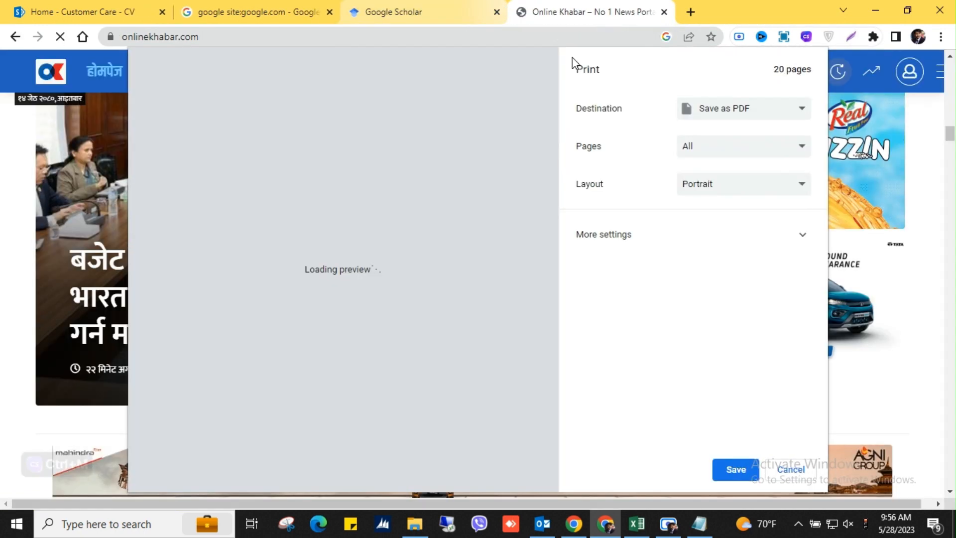
- Choose Save as PDF as the print destination from the full list of destinations
left_click(795, 111)
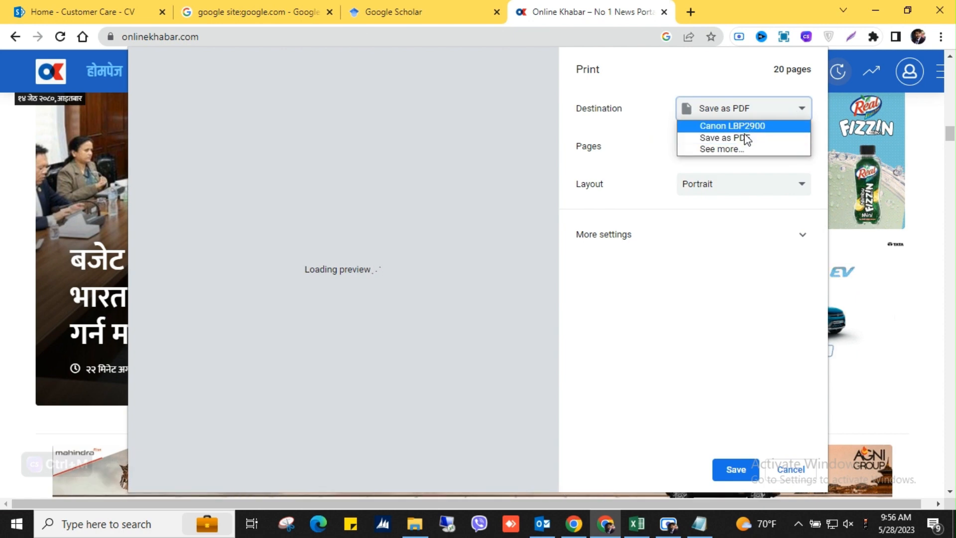
left_click(741, 150)
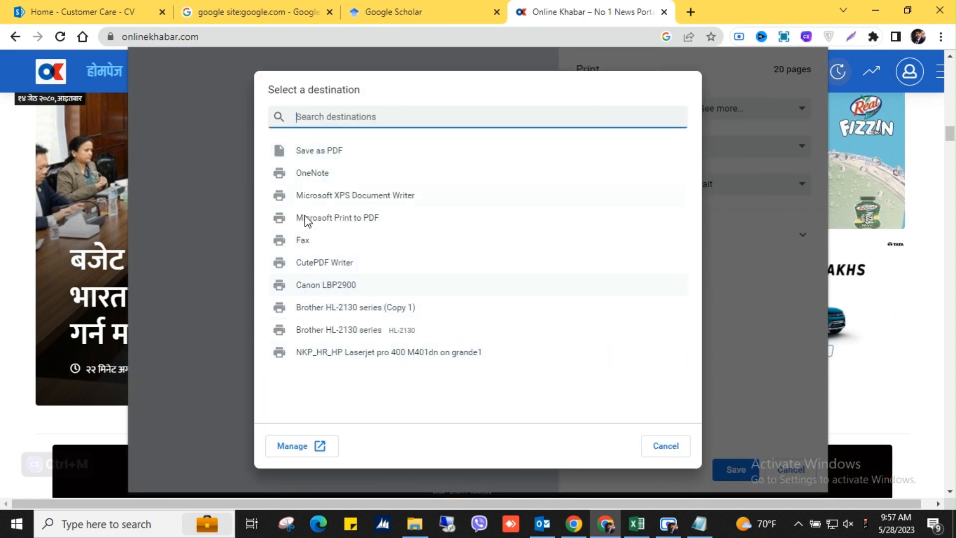
left_click(328, 155)
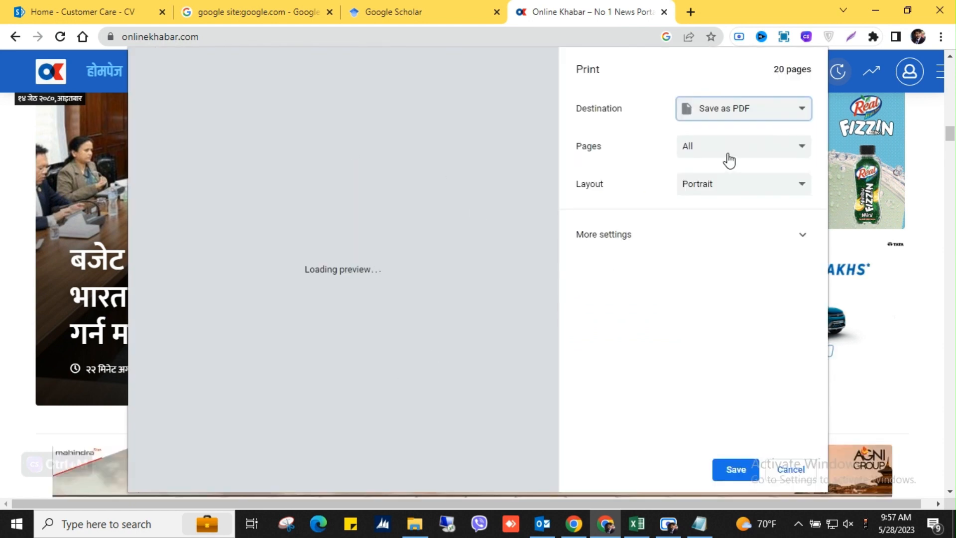
- Check the page range, layout and additional print settings, keeping All pages and Portrait
left_click(746, 149)
left_click(748, 155)
left_click(735, 187)
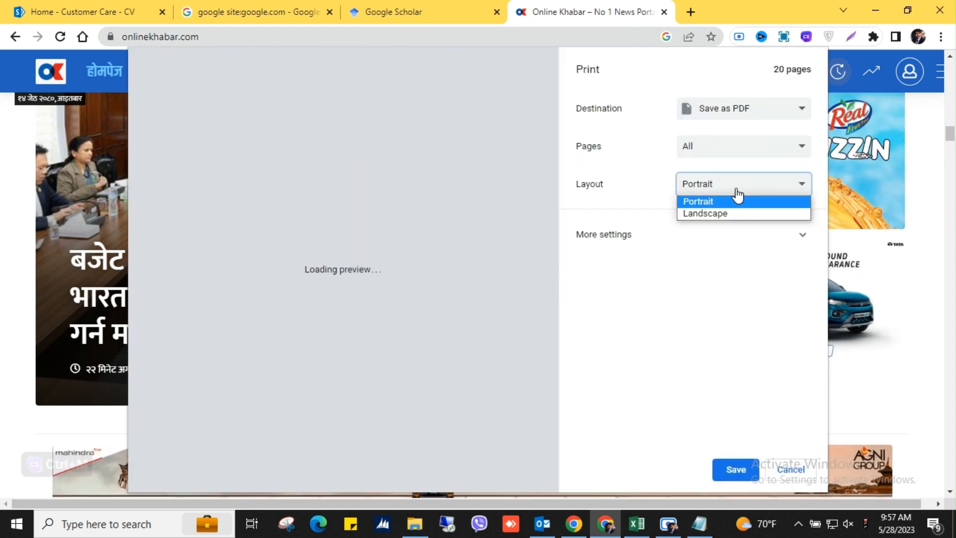
left_click(742, 196)
left_click(747, 192)
left_click(750, 201)
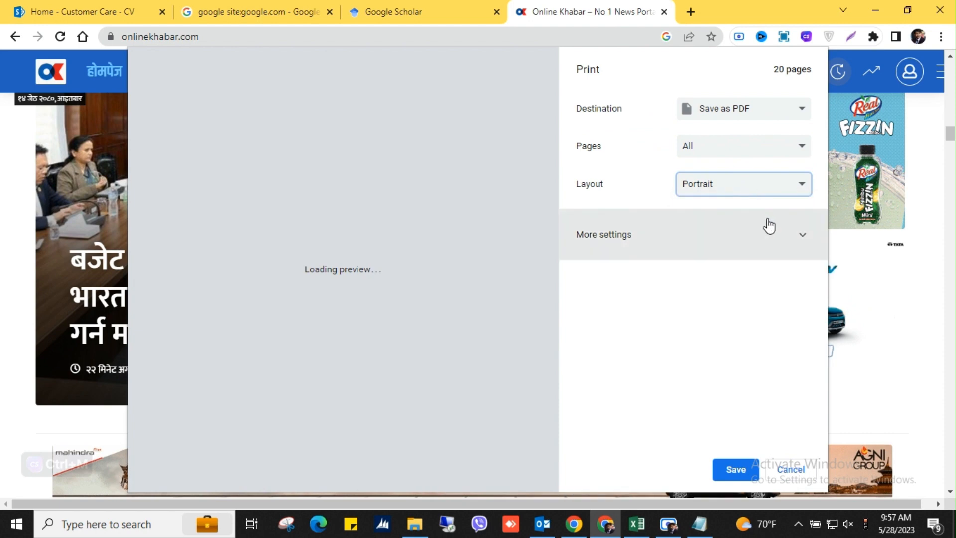
left_click(785, 231)
left_click(787, 231)
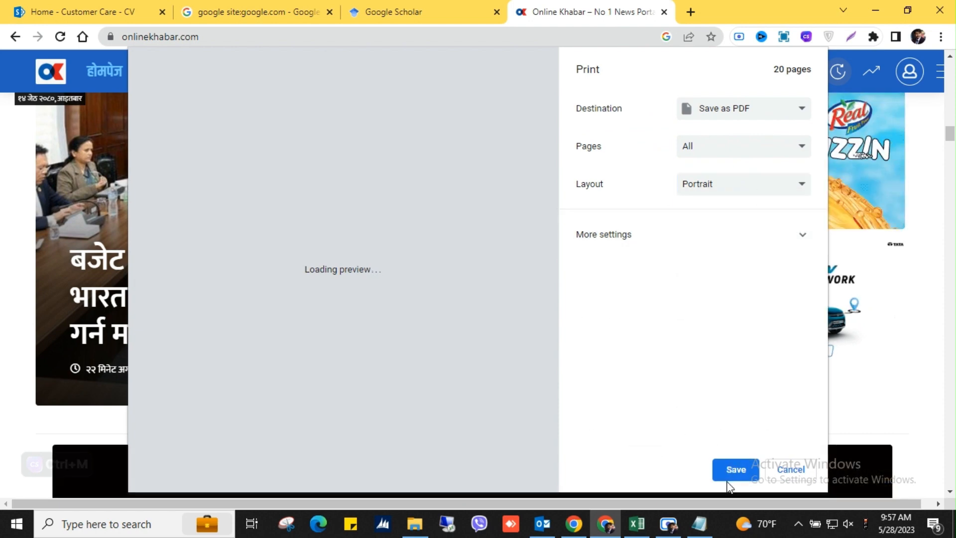
- Look through the print preview and save the Online Khabar page as a PDF under the suggested file name
left_click(737, 470)
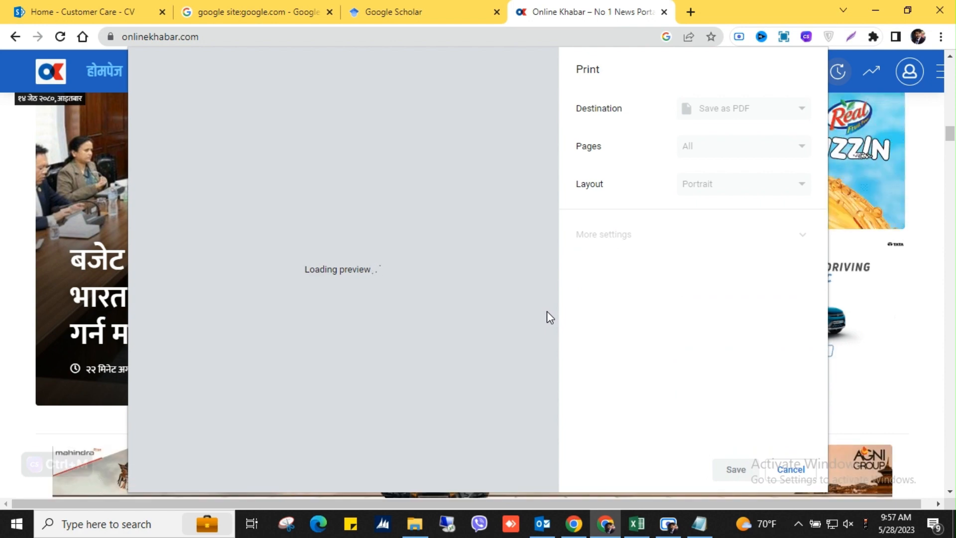
scroll(349, 179, "down", 13)
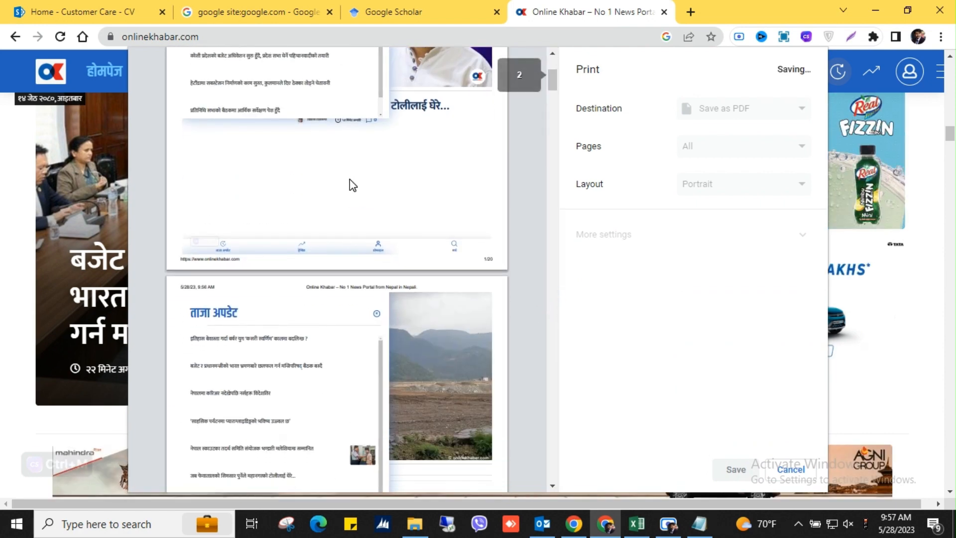
scroll(350, 184, "down", 15)
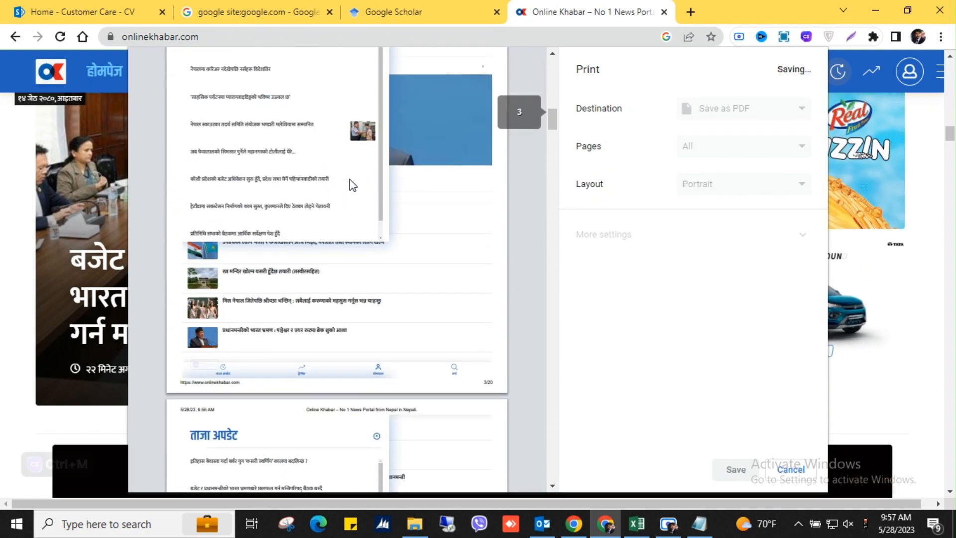
left_click(736, 470)
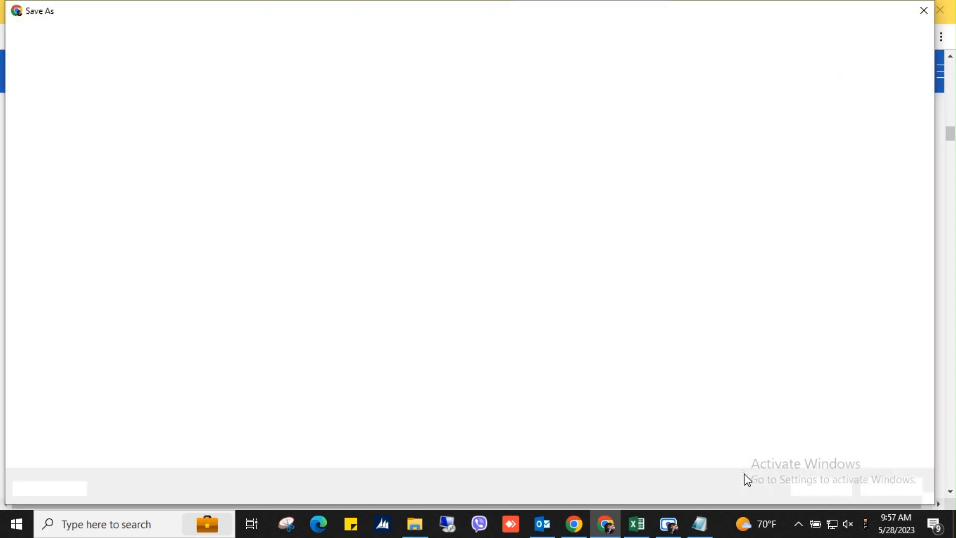
left_click(805, 492)
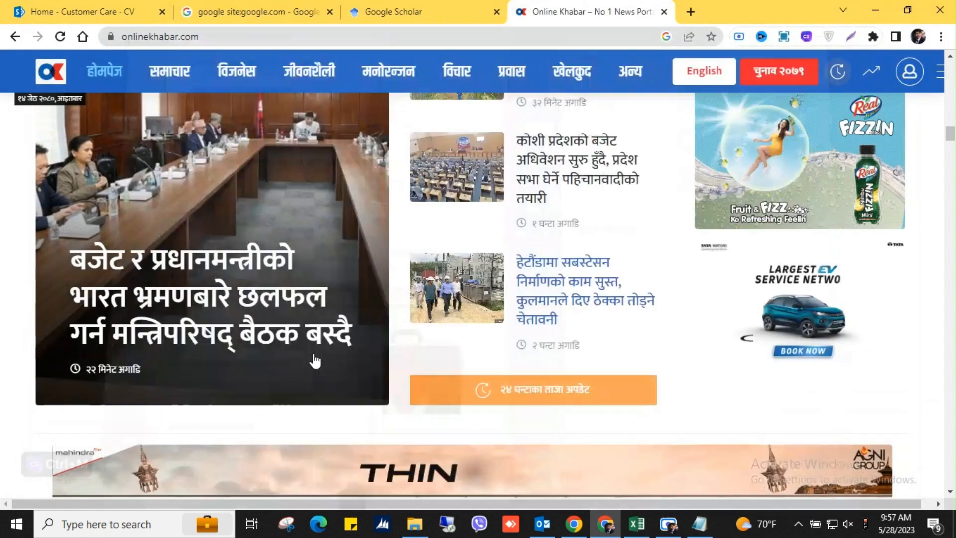
- Switch to File Explorer and open the saved Online Khabar PDF from the Downloads folder in a maximized window
left_click(416, 522)
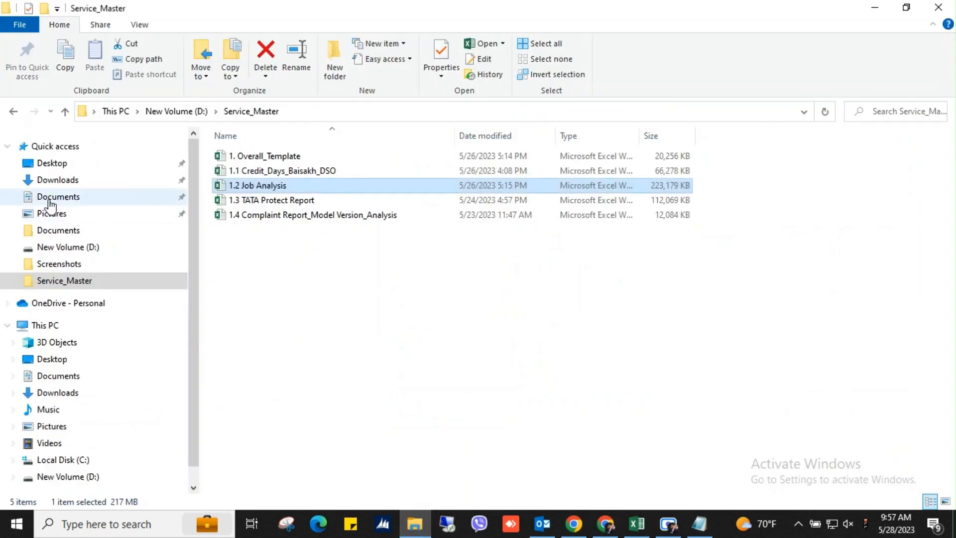
left_click(49, 180)
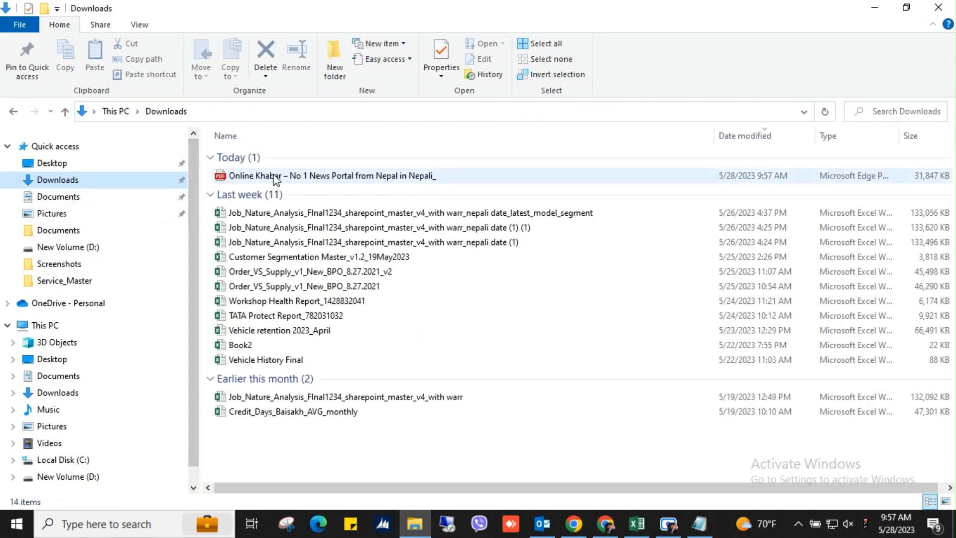
double_click(271, 176)
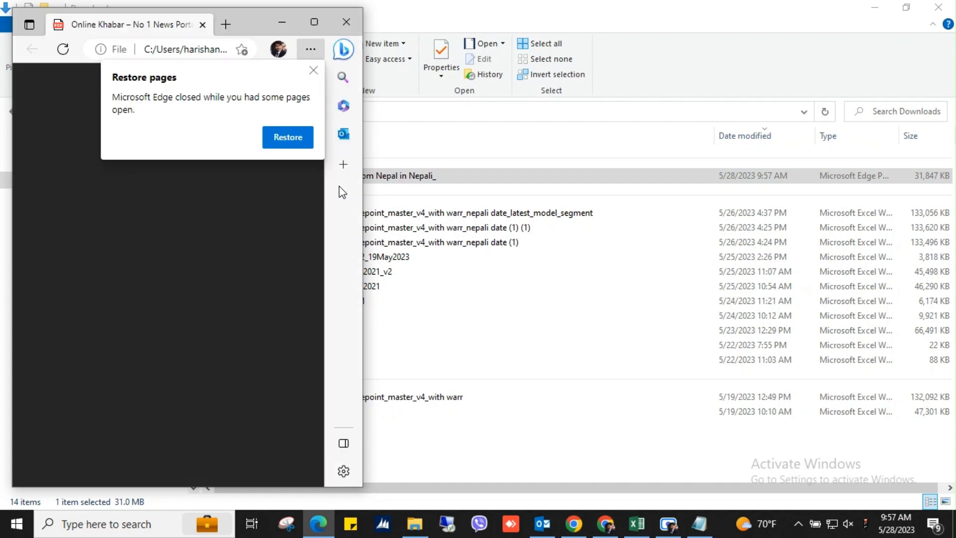
left_click(319, 24)
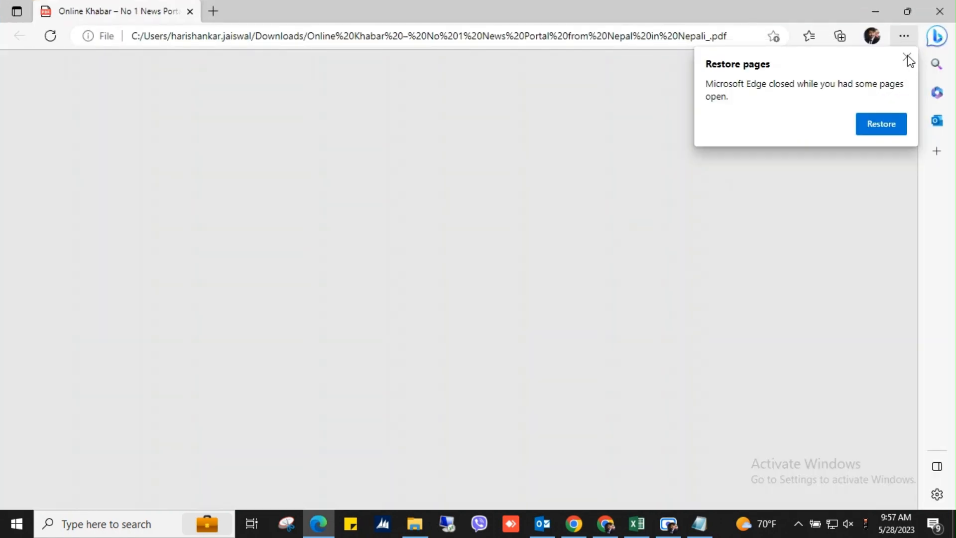
left_click(907, 59)
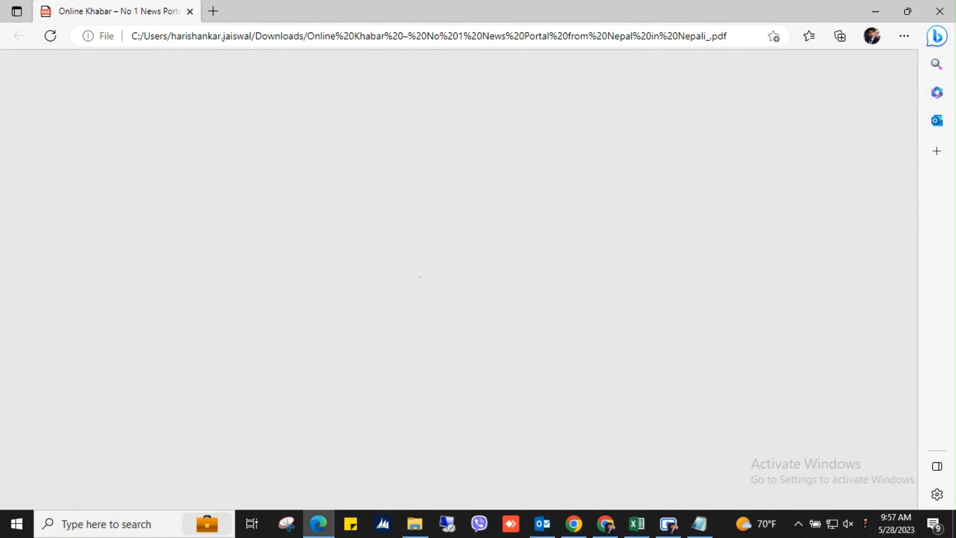
- Check the PDF's file path in the browser and look through its first pages
left_click(243, 37)
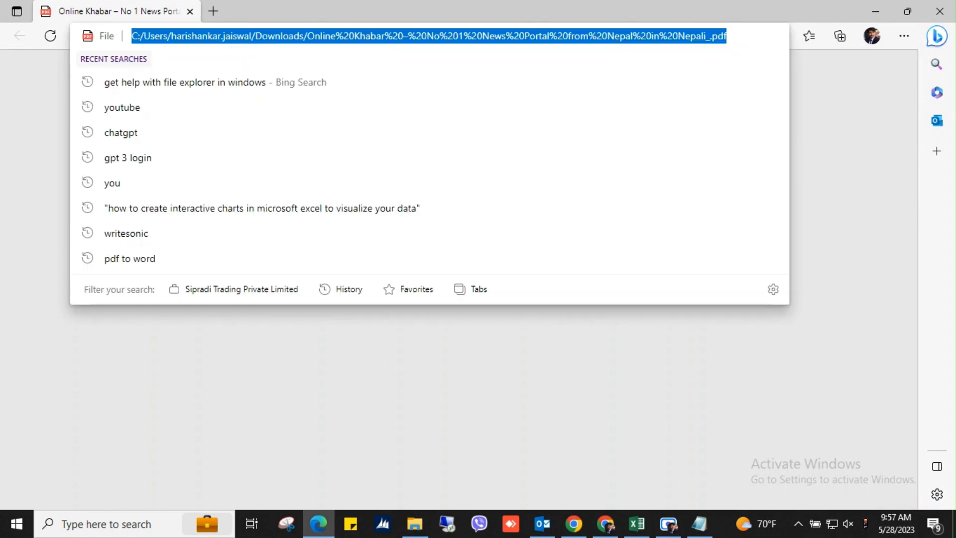
left_click(5, 80)
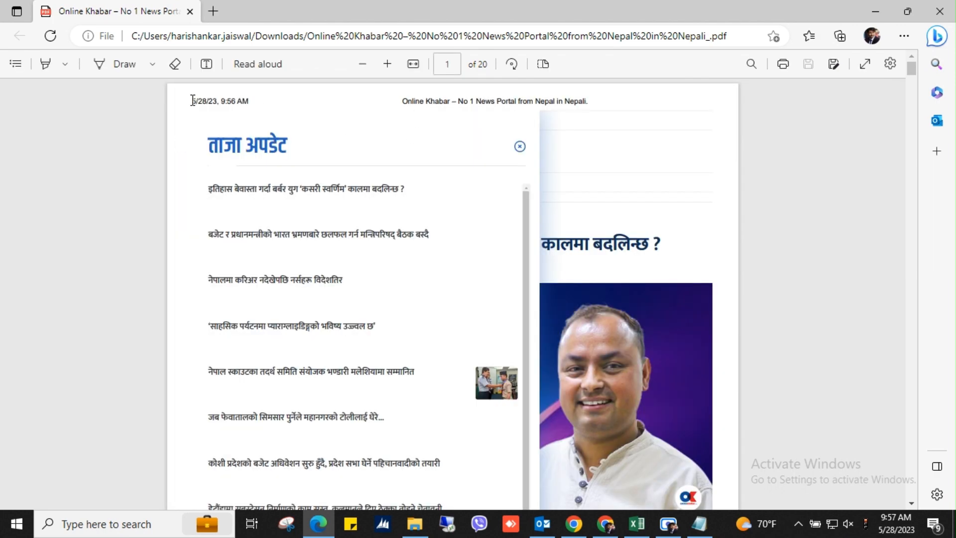
scroll(450, 251, "down", 15)
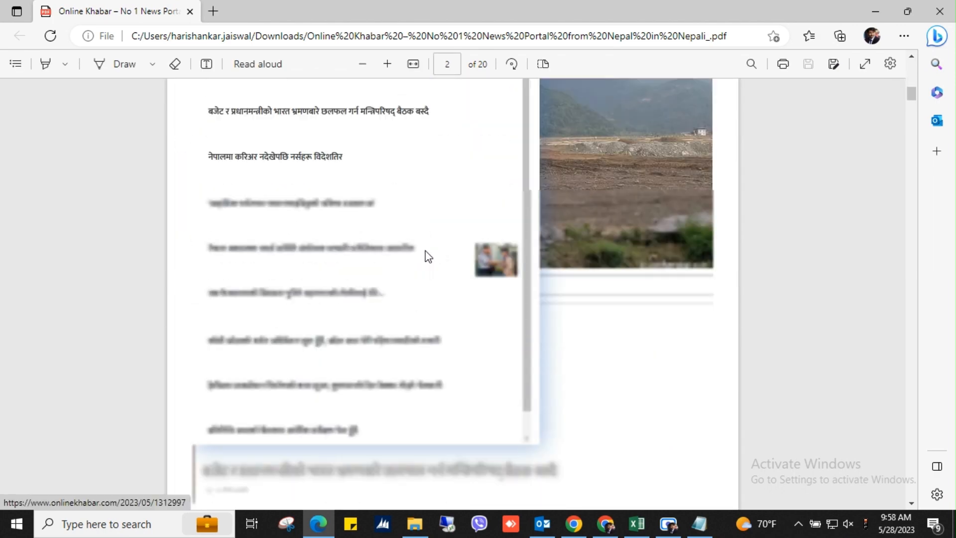
- Look through the saved Online Khabar PDF up to its last page, return to the first page and close the viewer
scroll(428, 257, "down", 10)
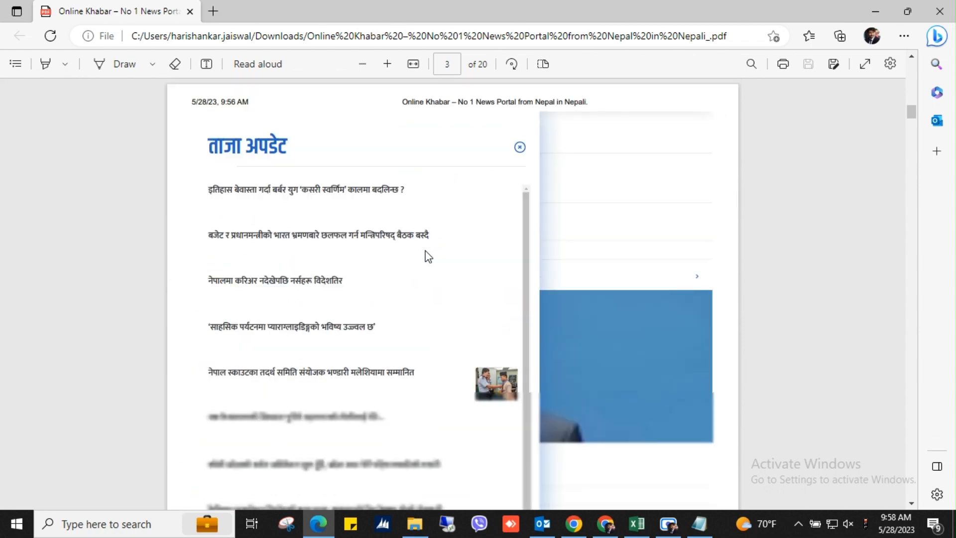
scroll(429, 256, "down", 10)
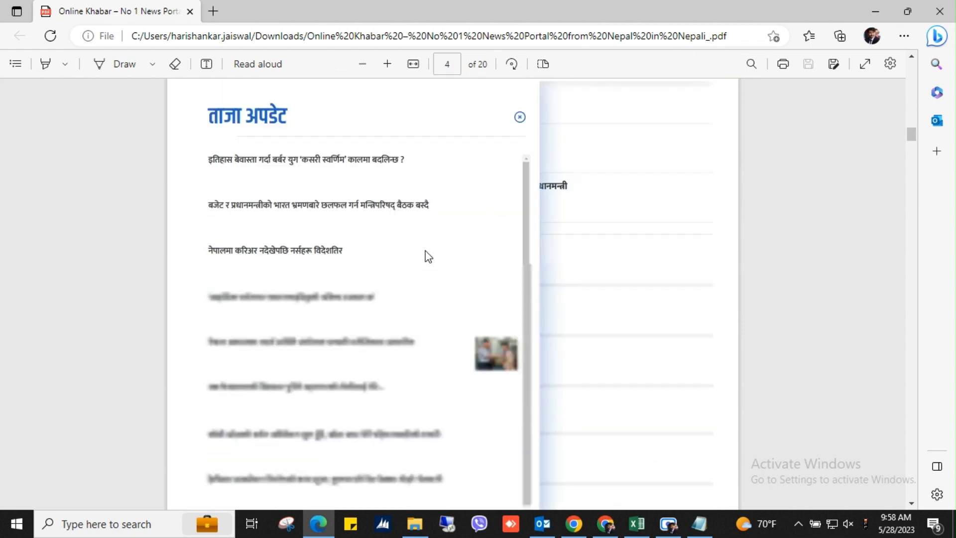
scroll(428, 256, "down", 5)
left_click_drag(911, 141, 880, 494)
scroll(502, 267, "up", 7)
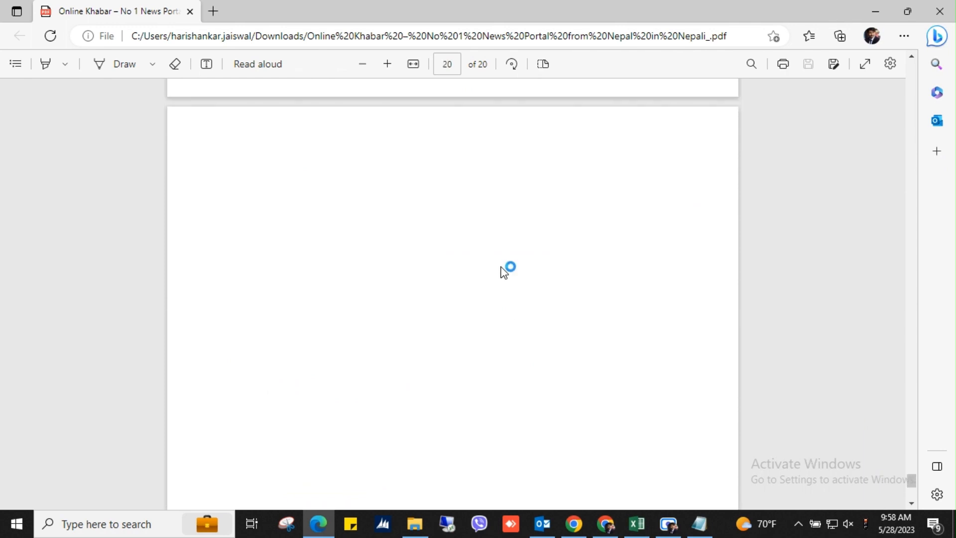
scroll(501, 266, "up", 8)
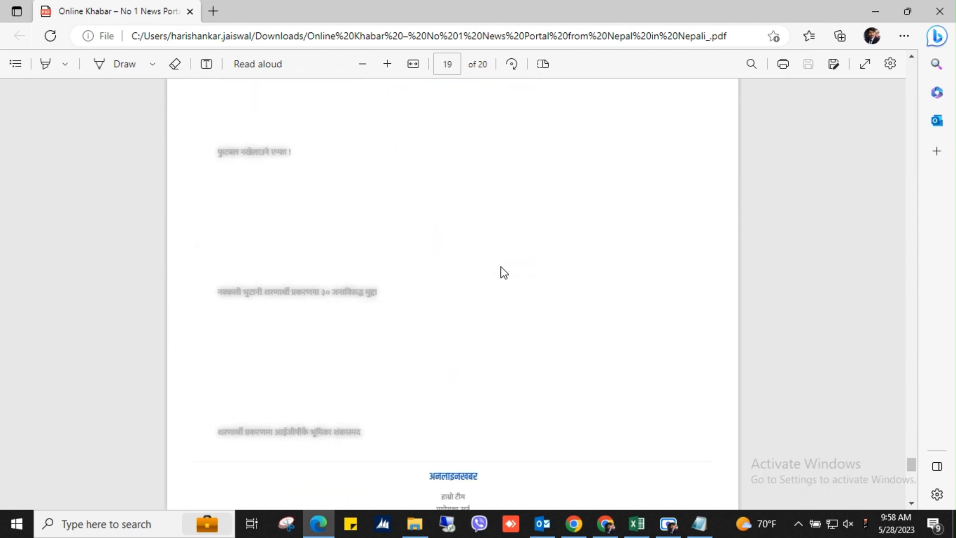
scroll(504, 272, "up", 10)
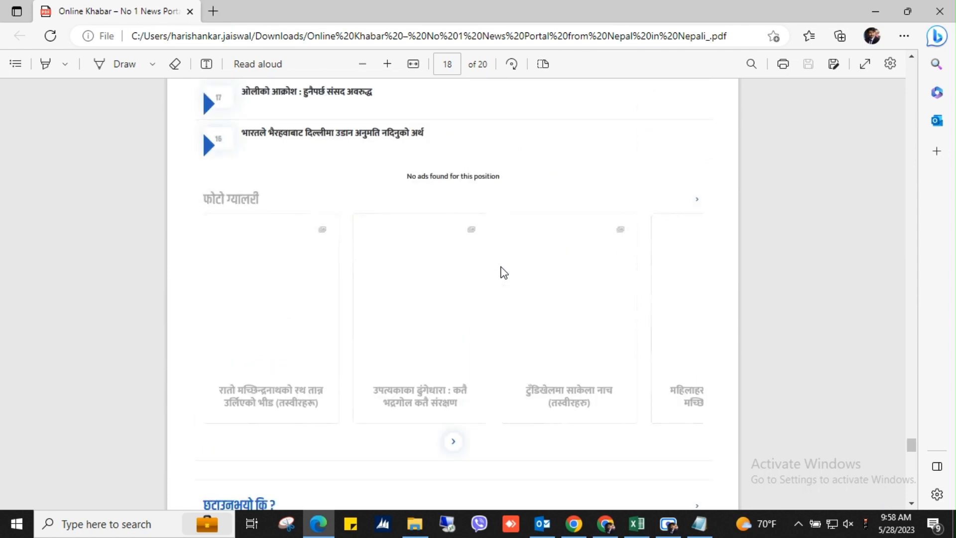
scroll(504, 272, "up", 10)
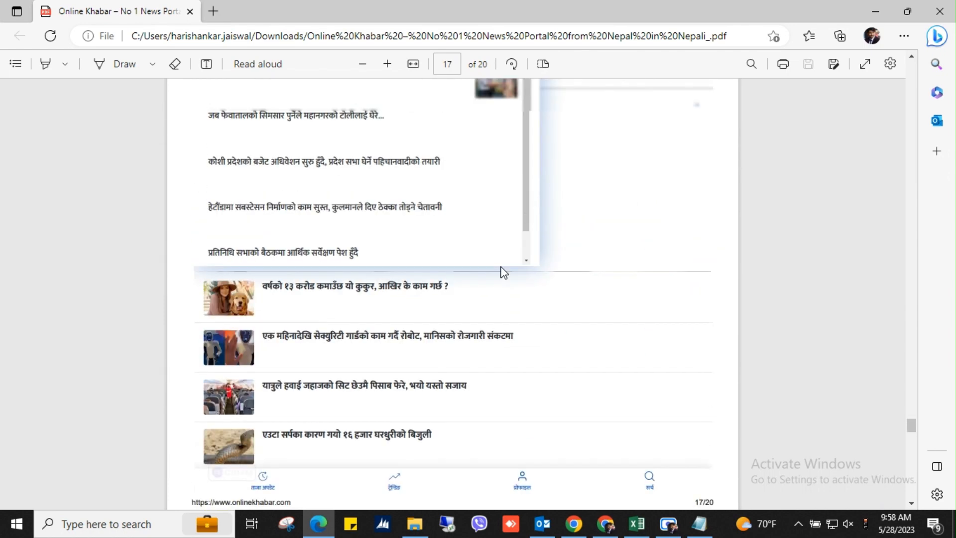
scroll(505, 273, "up", 10)
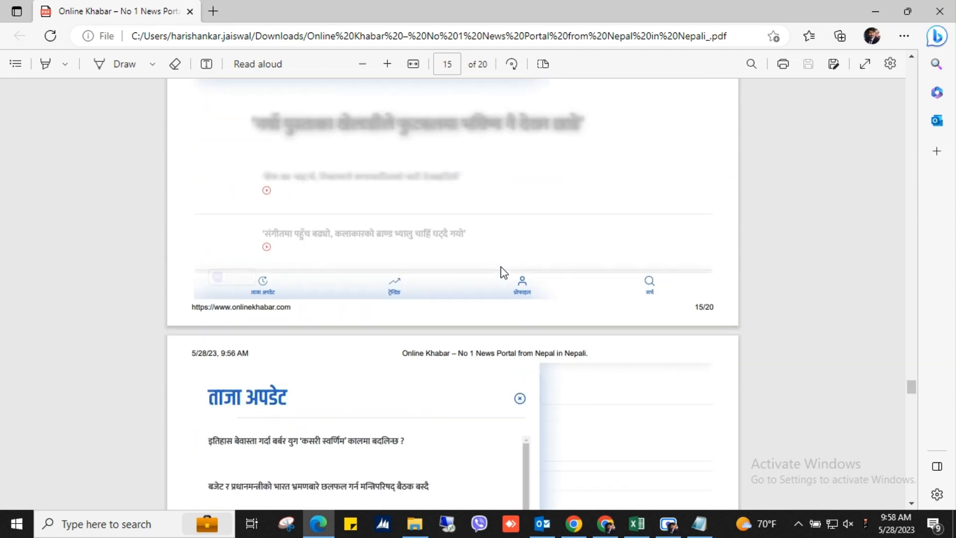
scroll(505, 272, "up", 5)
left_click_drag(911, 378, 910, 48)
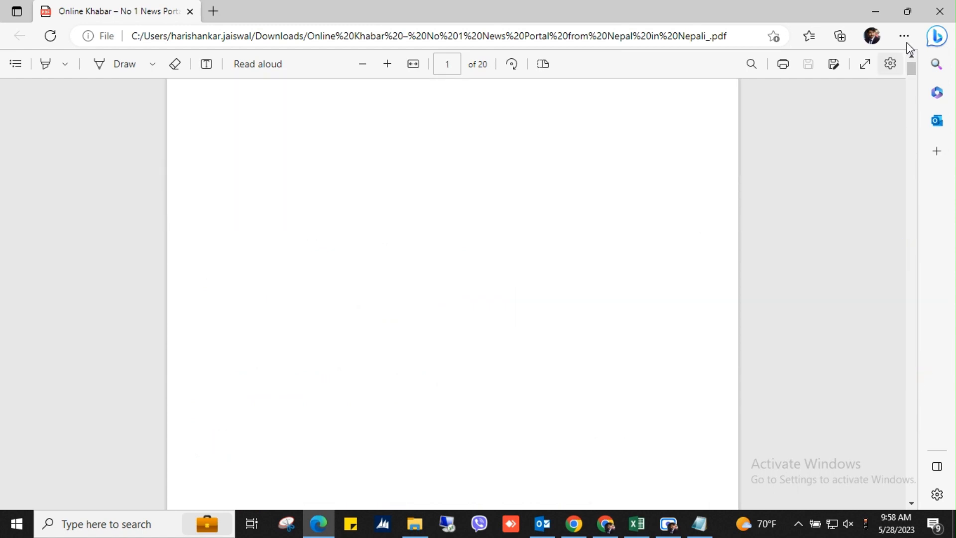
left_click(940, 11)
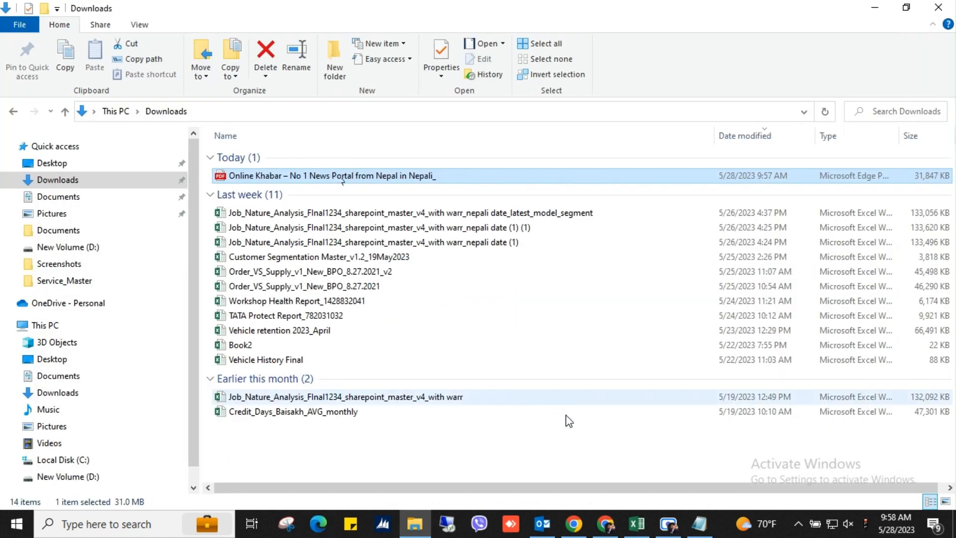
- Switch to Chrome and save the "google site:google.com" search results page as a PDF in Downloads under the suggested file name
left_click(606, 524)
left_click(446, 8)
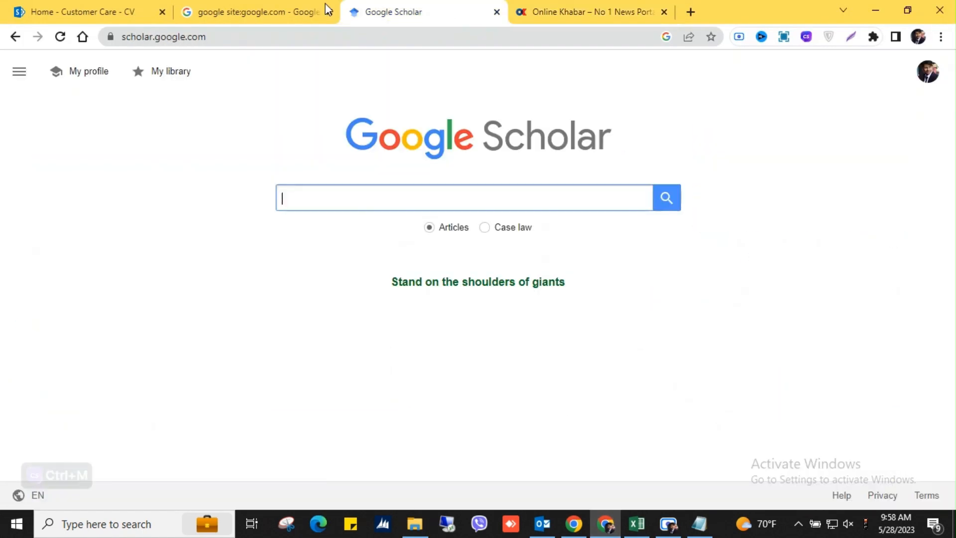
left_click(290, 5)
key("alt+Tab")
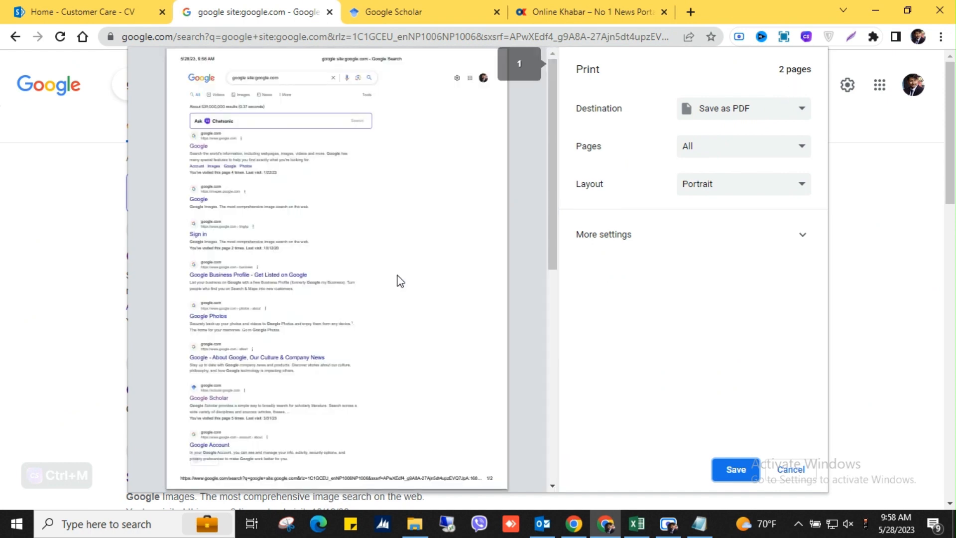
scroll(399, 279, "down", 15)
key("Return")
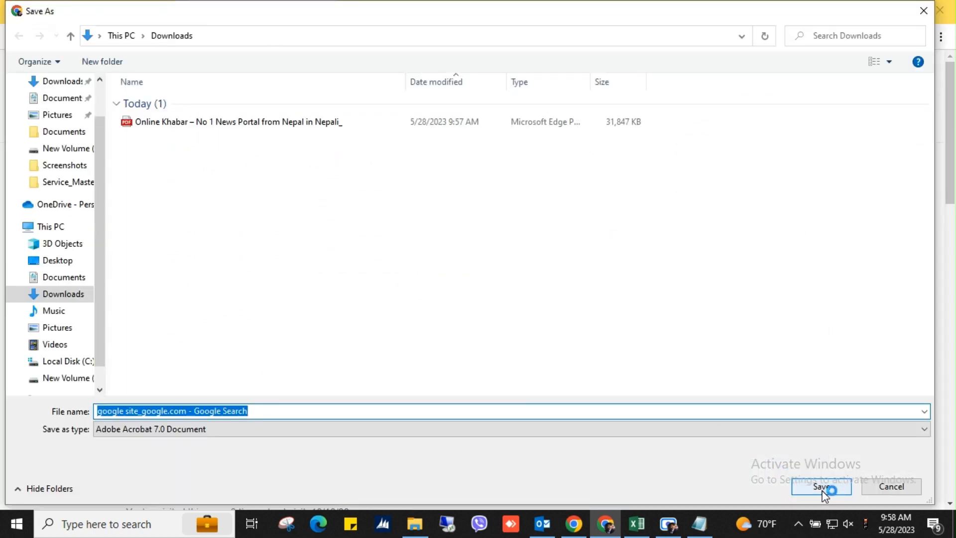
left_click(822, 486)
- Switch to File Explorer and select the saved "google site_google.com - Google Search" PDF in Downloads
left_click(415, 525)
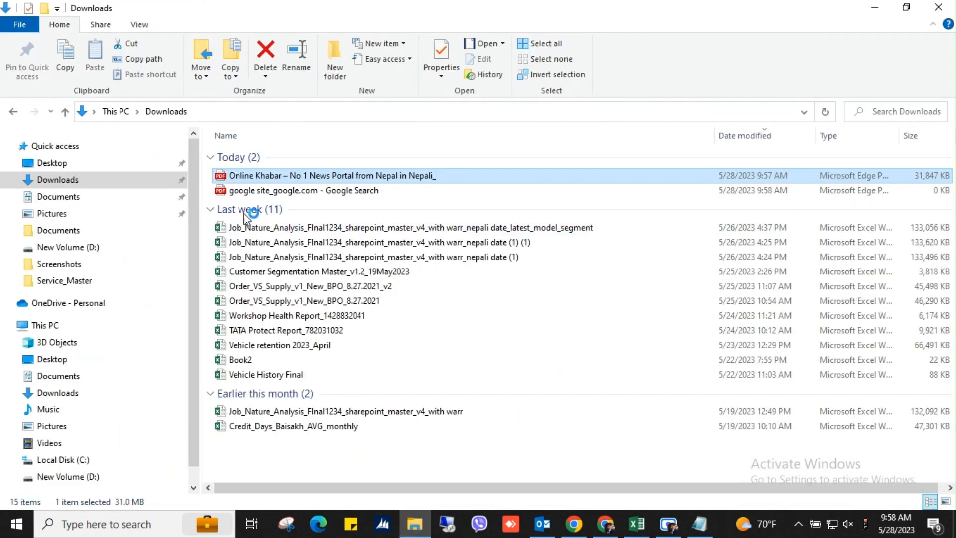
left_click(263, 194)
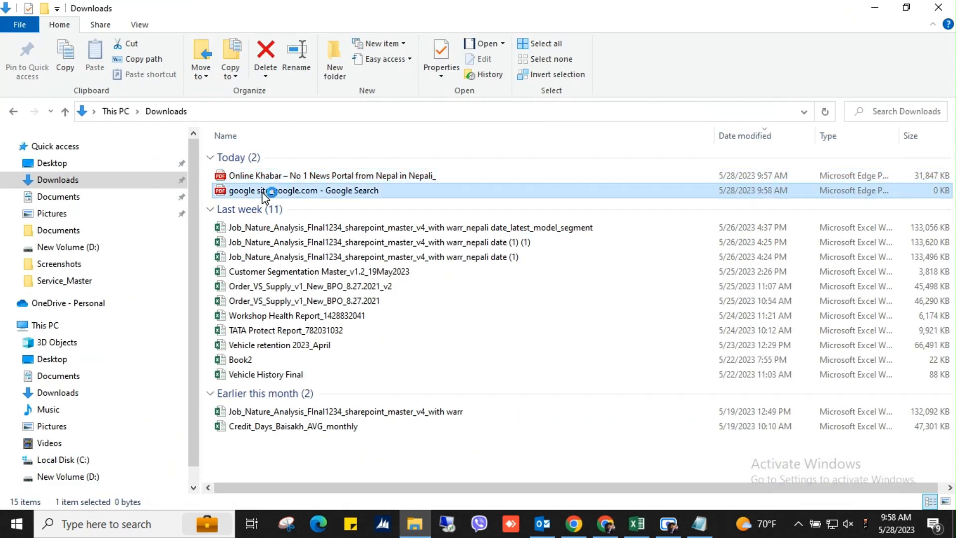